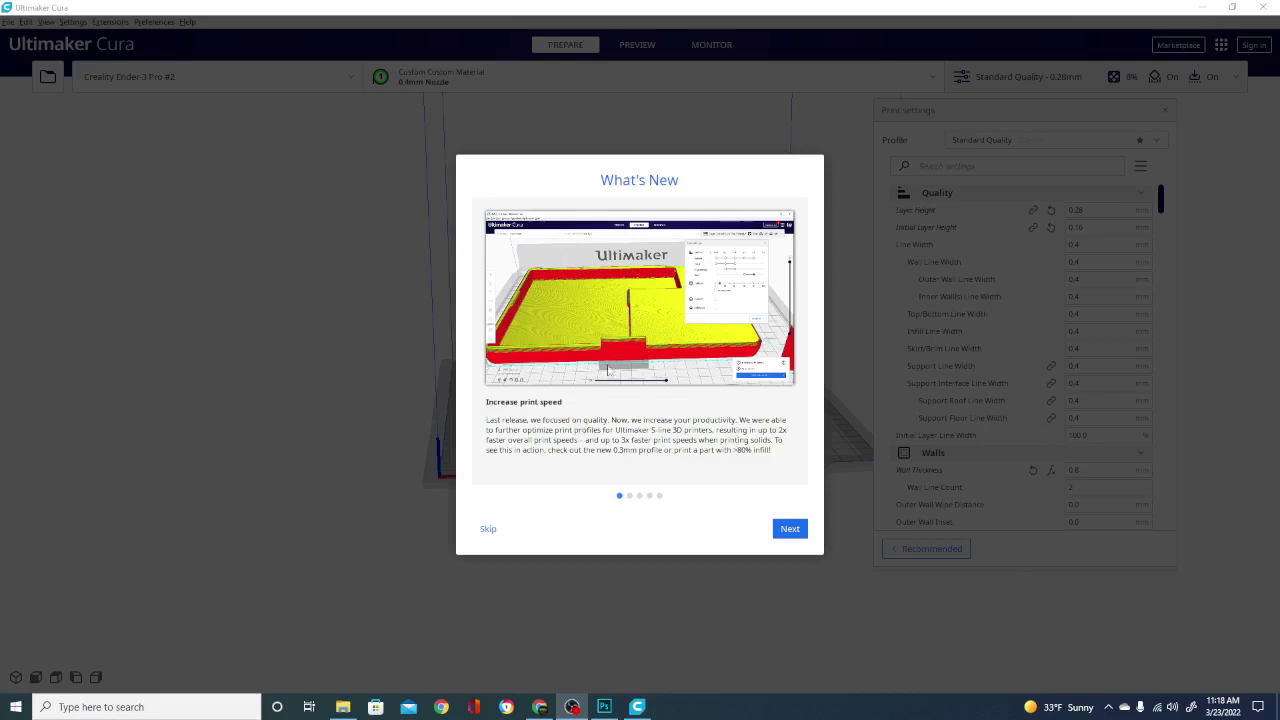
Page past the enterprise, printer upgrade and Ultimaker Showcase screens to the 4.13.1 release notes.
click(789, 533)
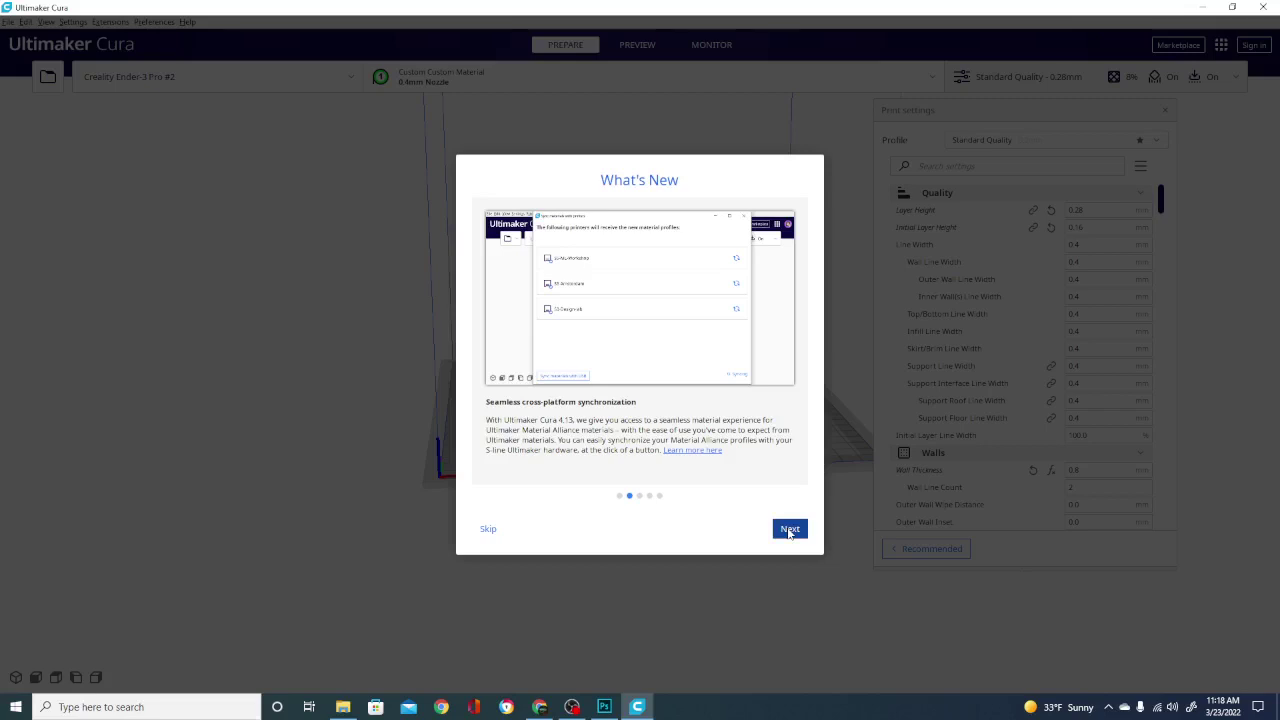
click(789, 533)
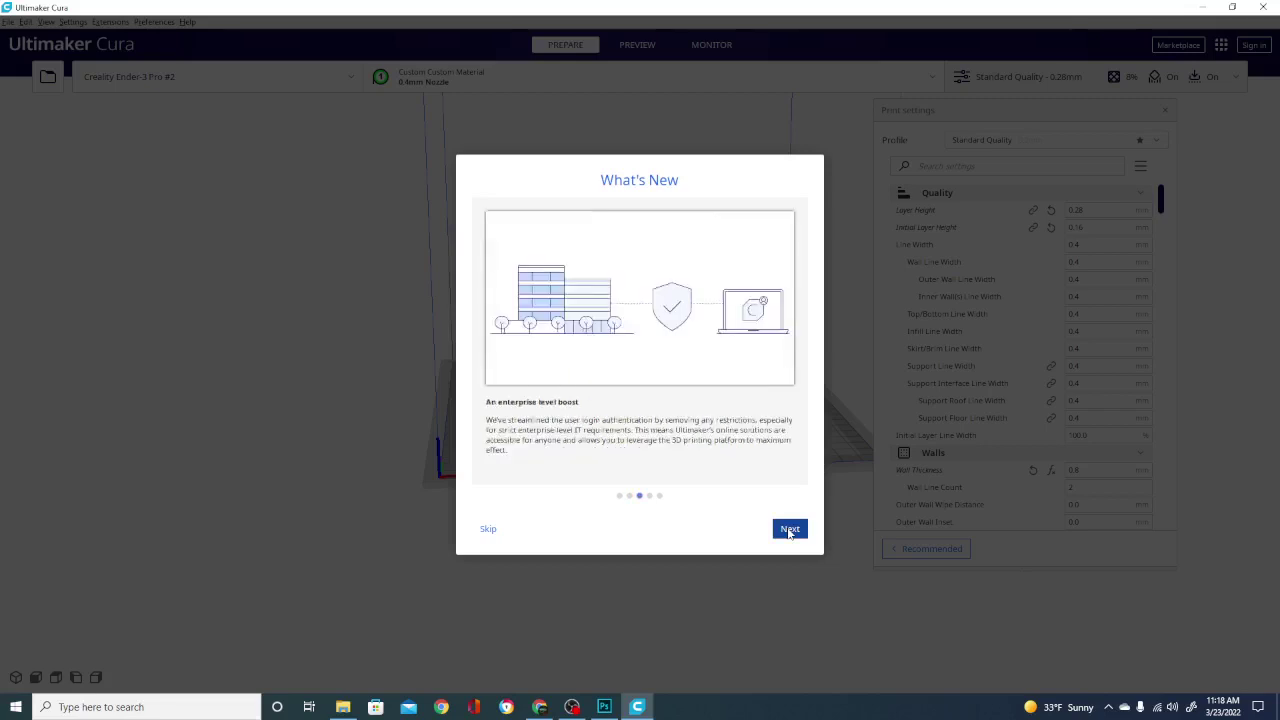
click(789, 533)
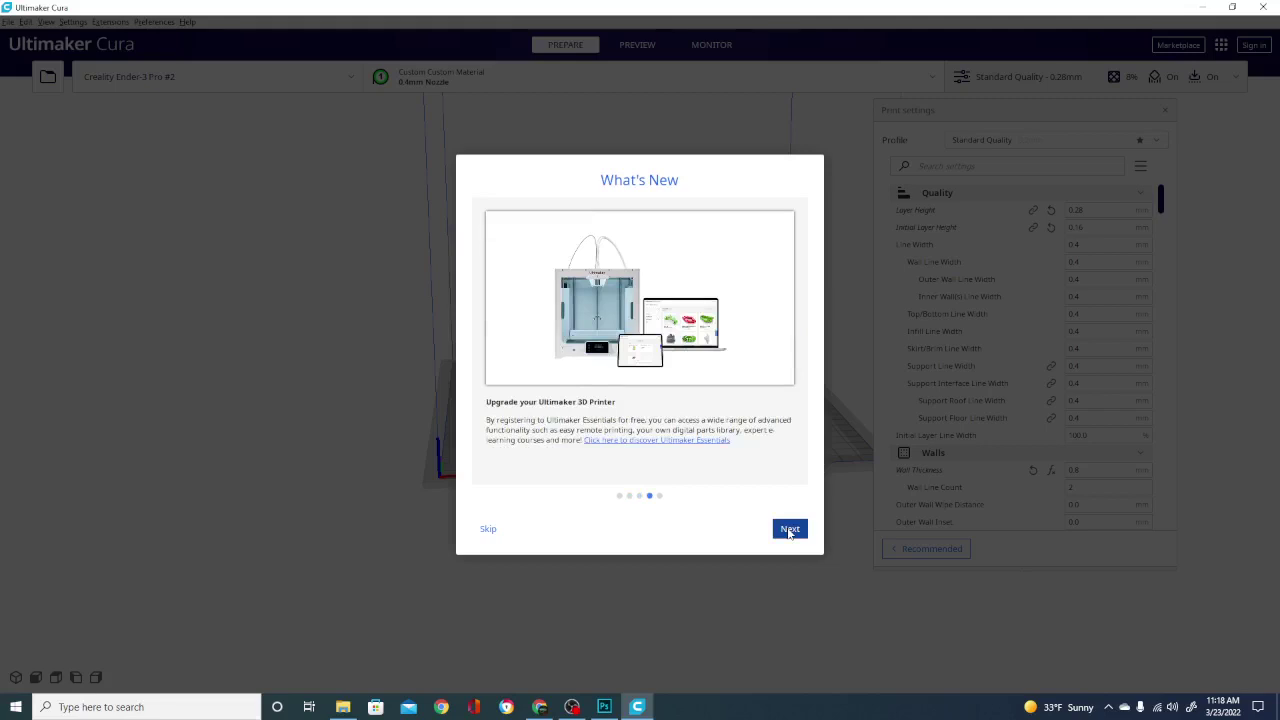
click(789, 533)
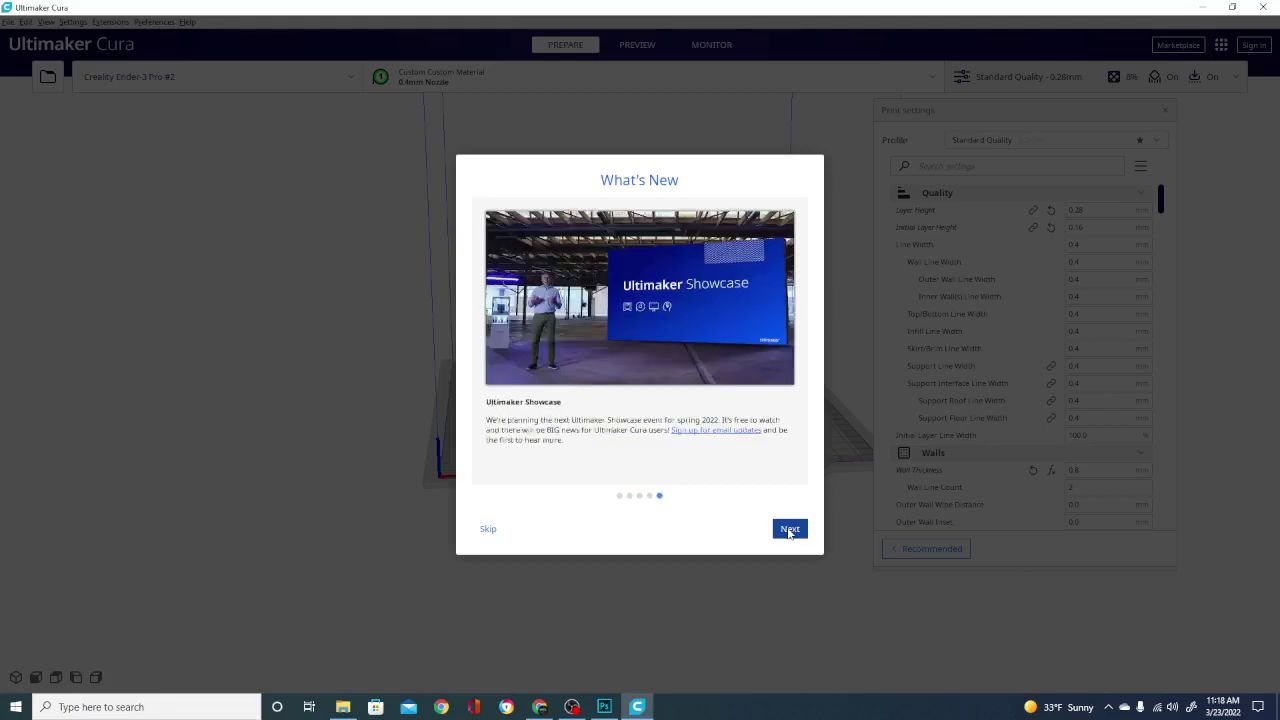
click(789, 533)
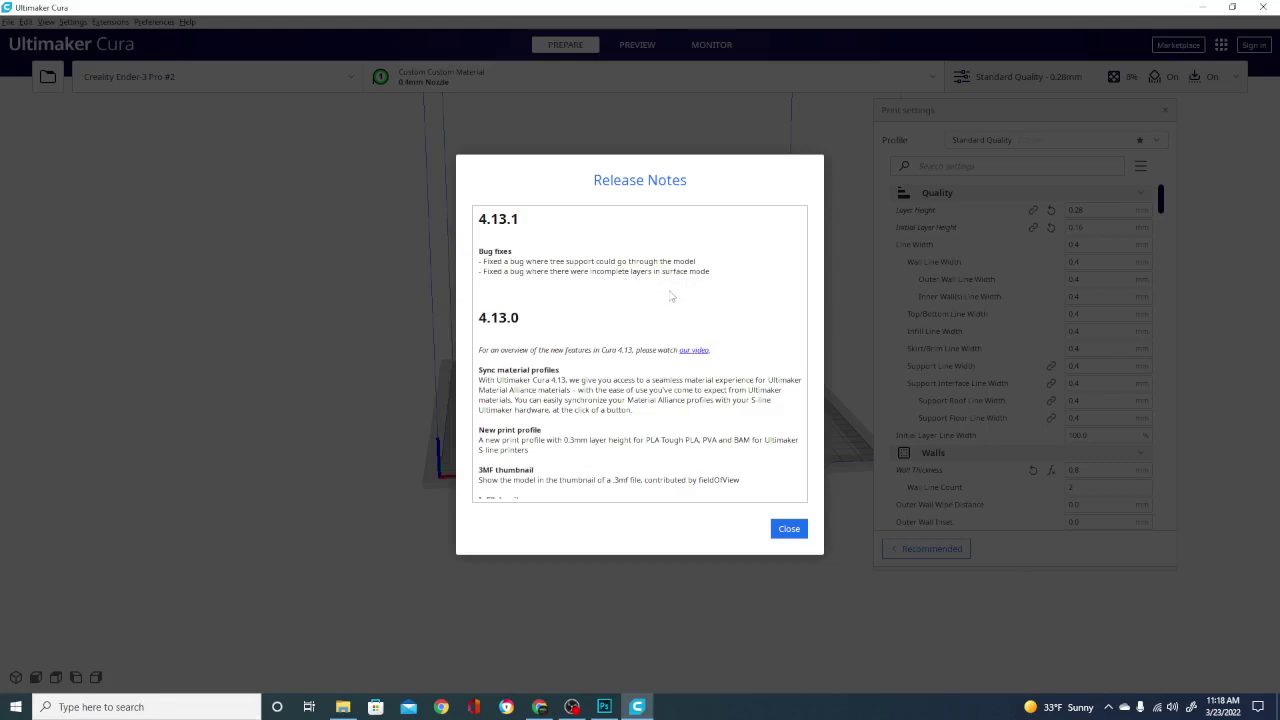
drag(478, 262, 737, 278)
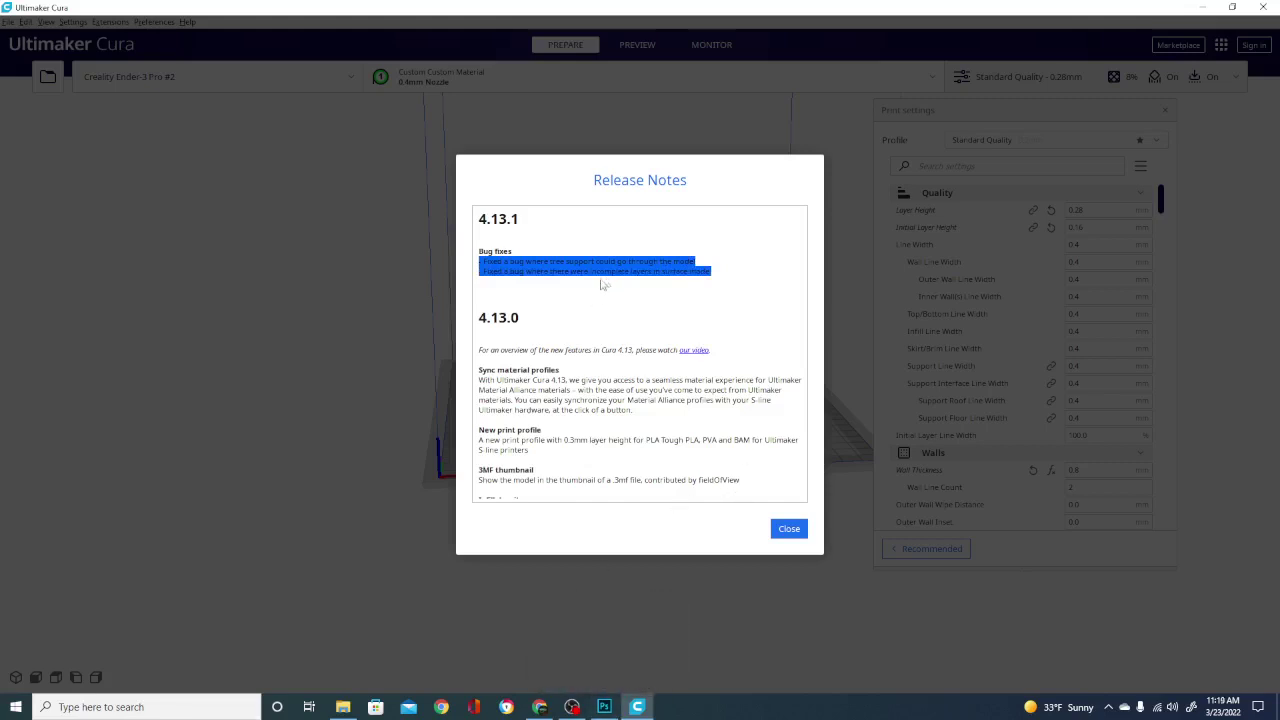
Close the release notes and drag Batmobile 2022.stl from File Explorer onto the build plate.
click(780, 529)
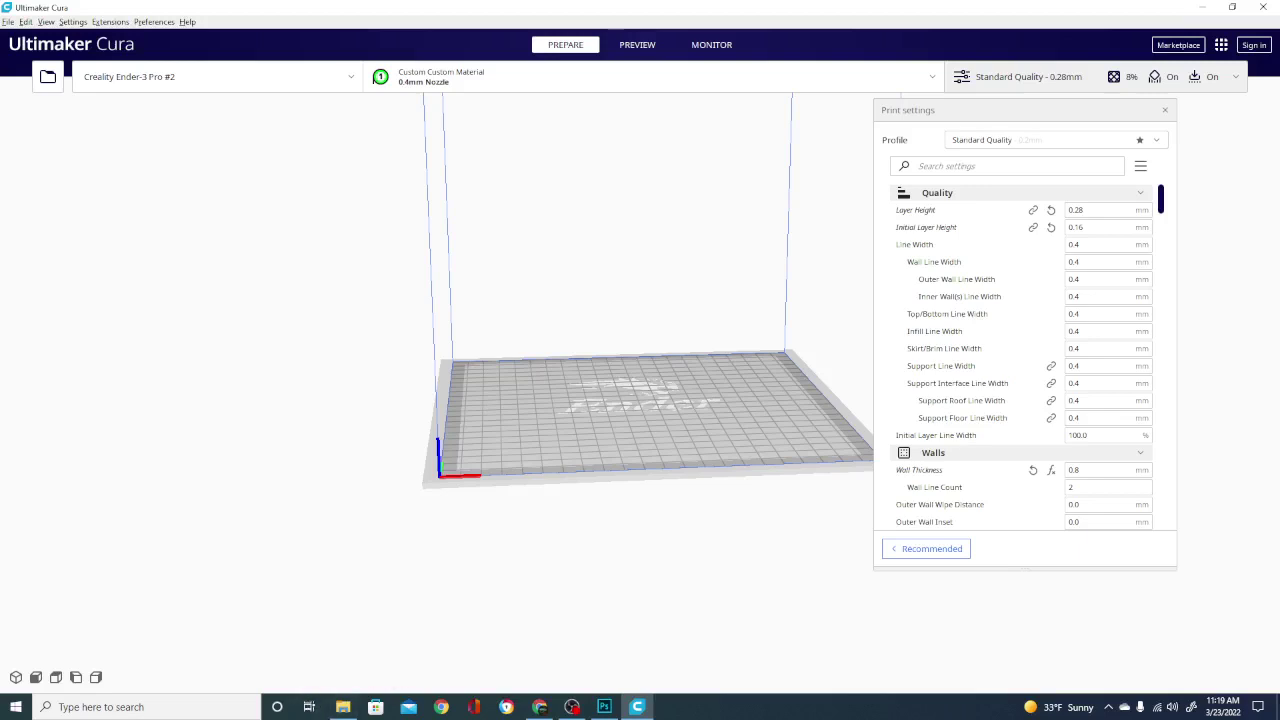
key(super+e)
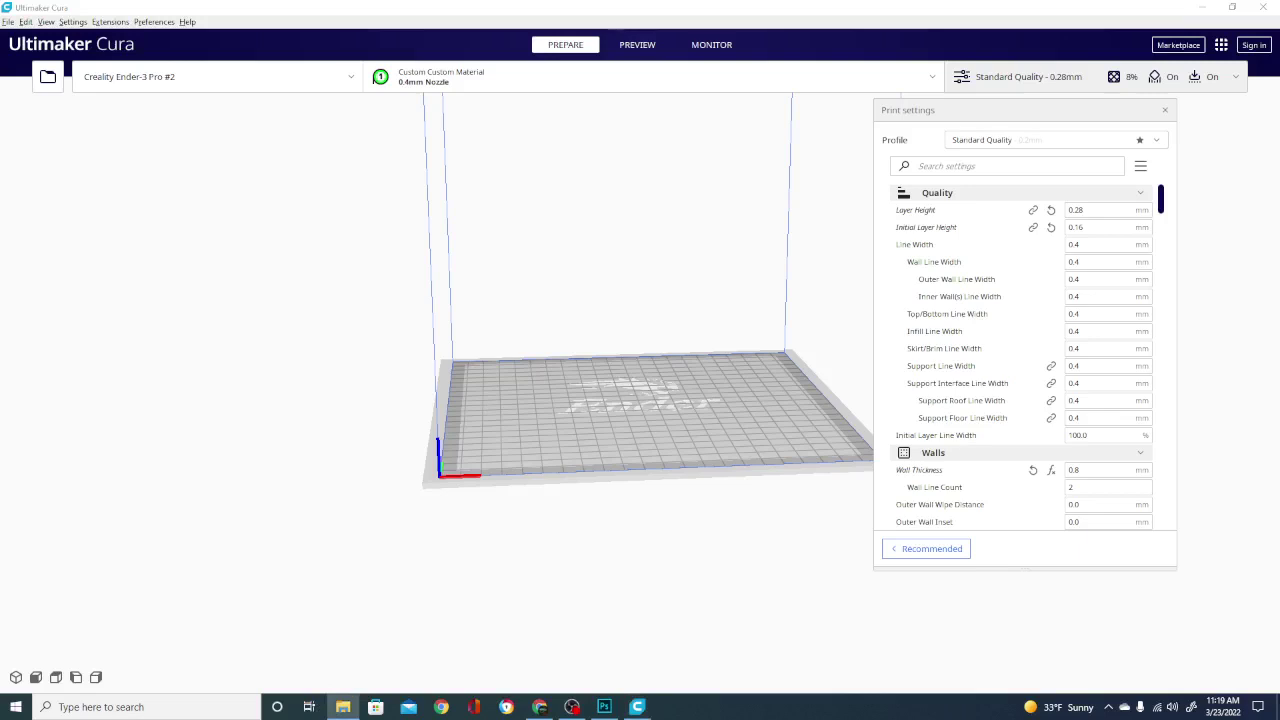
drag(1187, 448, 678, 404)
mouse_move(630, 496)
right_down()
mouse_move(759, 415)
mouse_move(652, 468)
right_up()
scroll(652, 468, up, 2)
Dismiss the non-watertight mesh and model errors notices and orbit to a low side view.
scroll(656, 462, up, 3)
scroll(656, 462, up, 3)
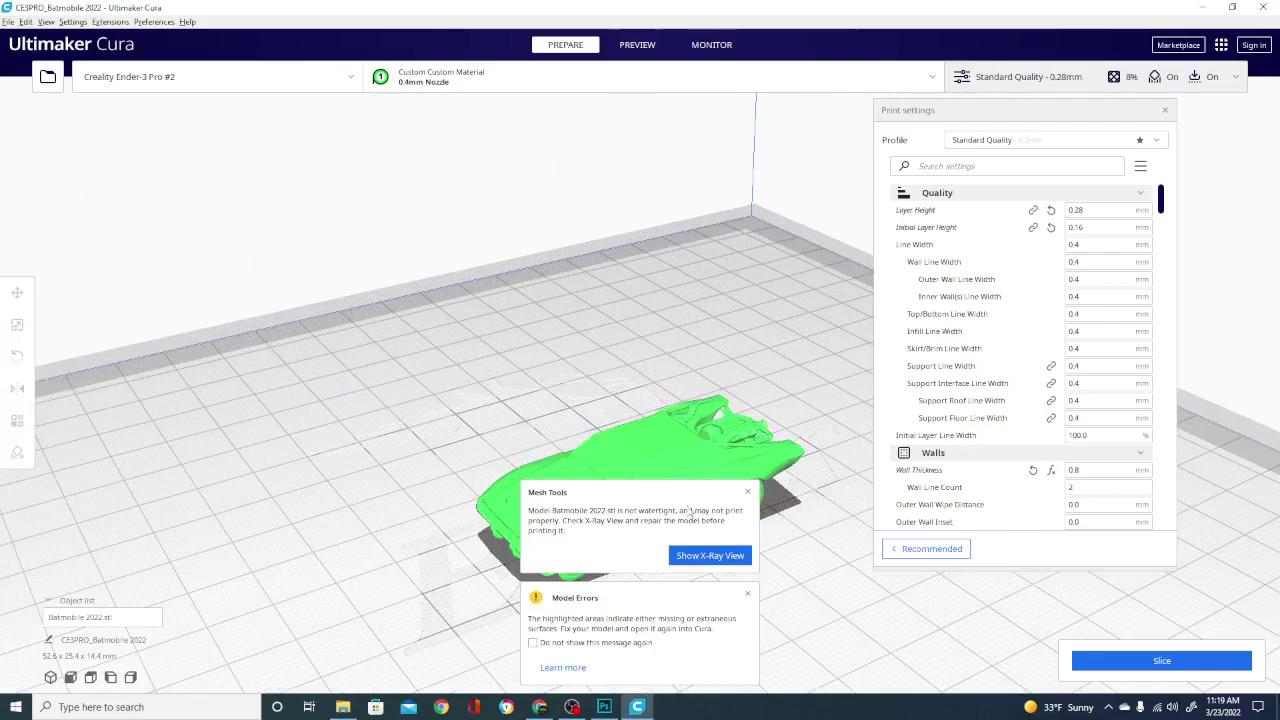
click(748, 494)
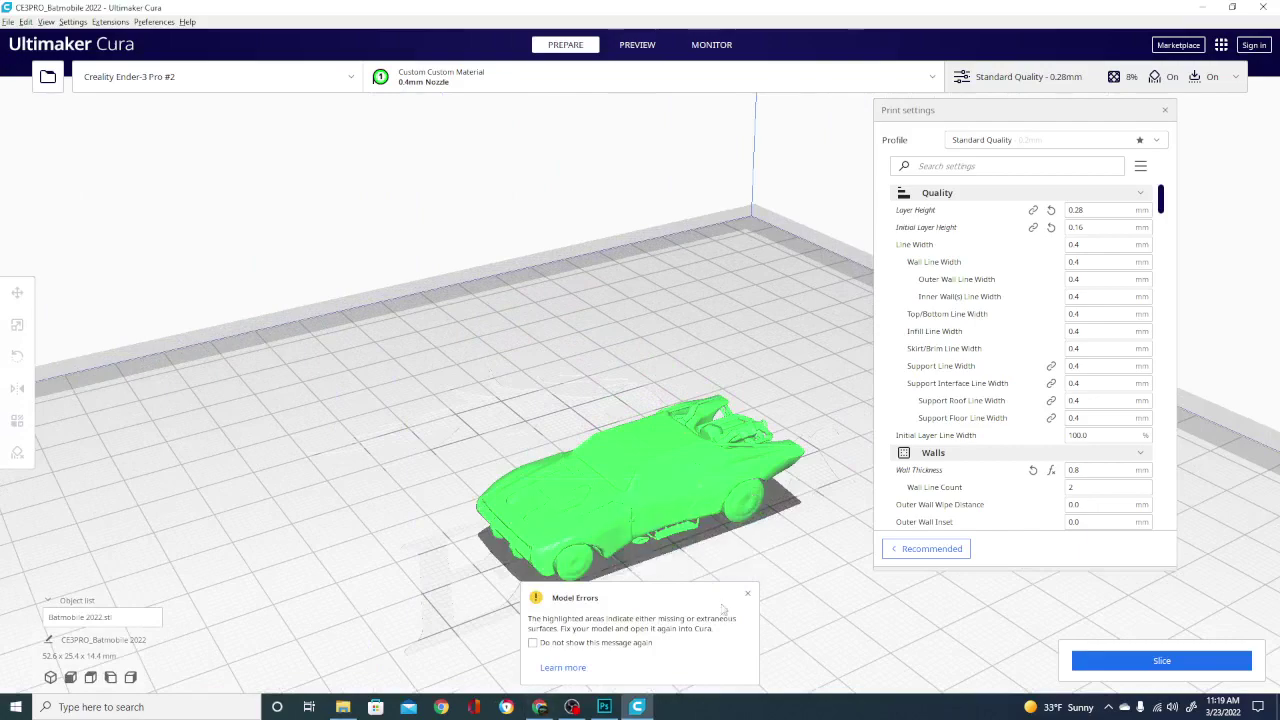
click(747, 598)
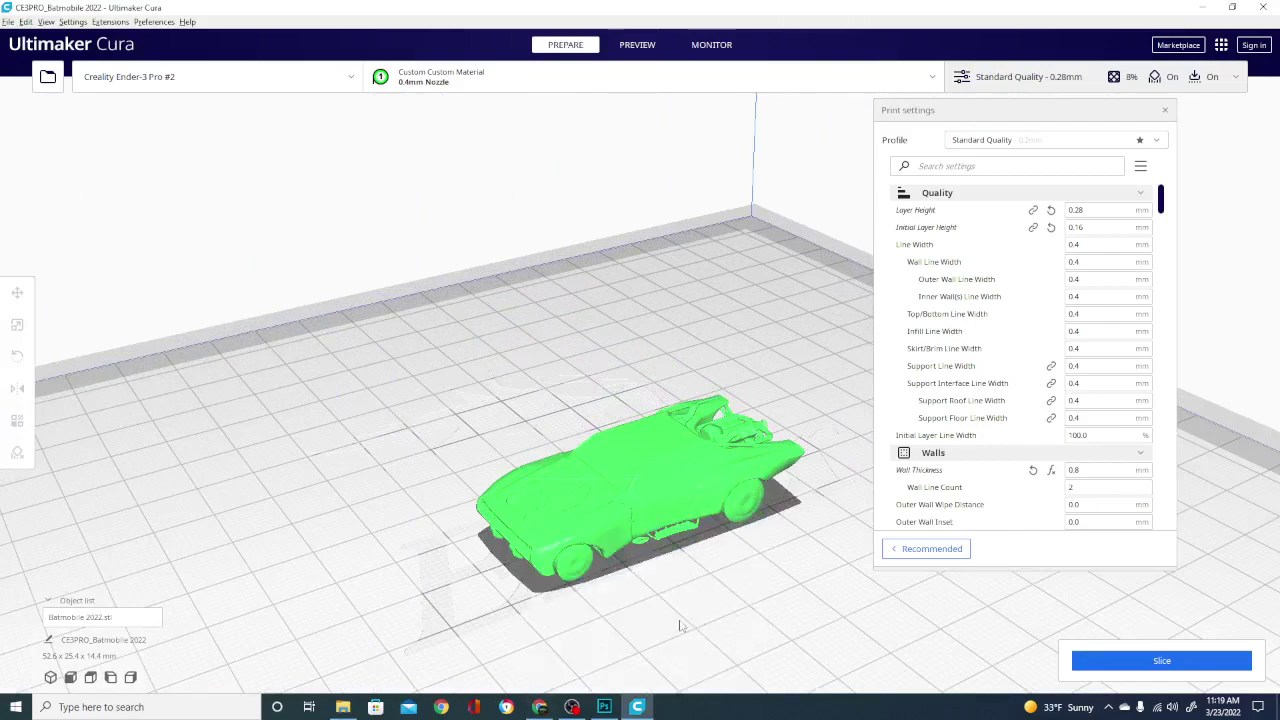
mouse_move(668, 633)
right_down()
mouse_move(688, 590)
mouse_move(996, 591)
right_up()
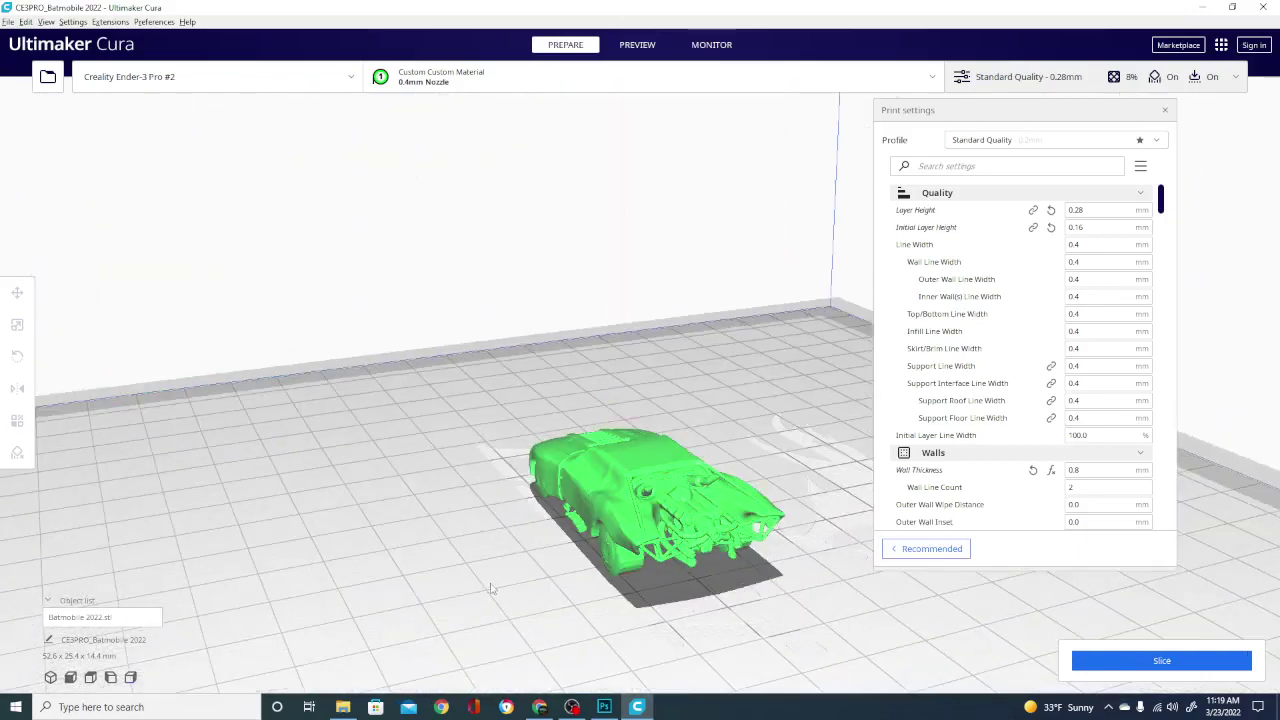
mouse_move(494, 589)
right_down()
mouse_move(687, 585)
mouse_move(760, 640)
right_up()
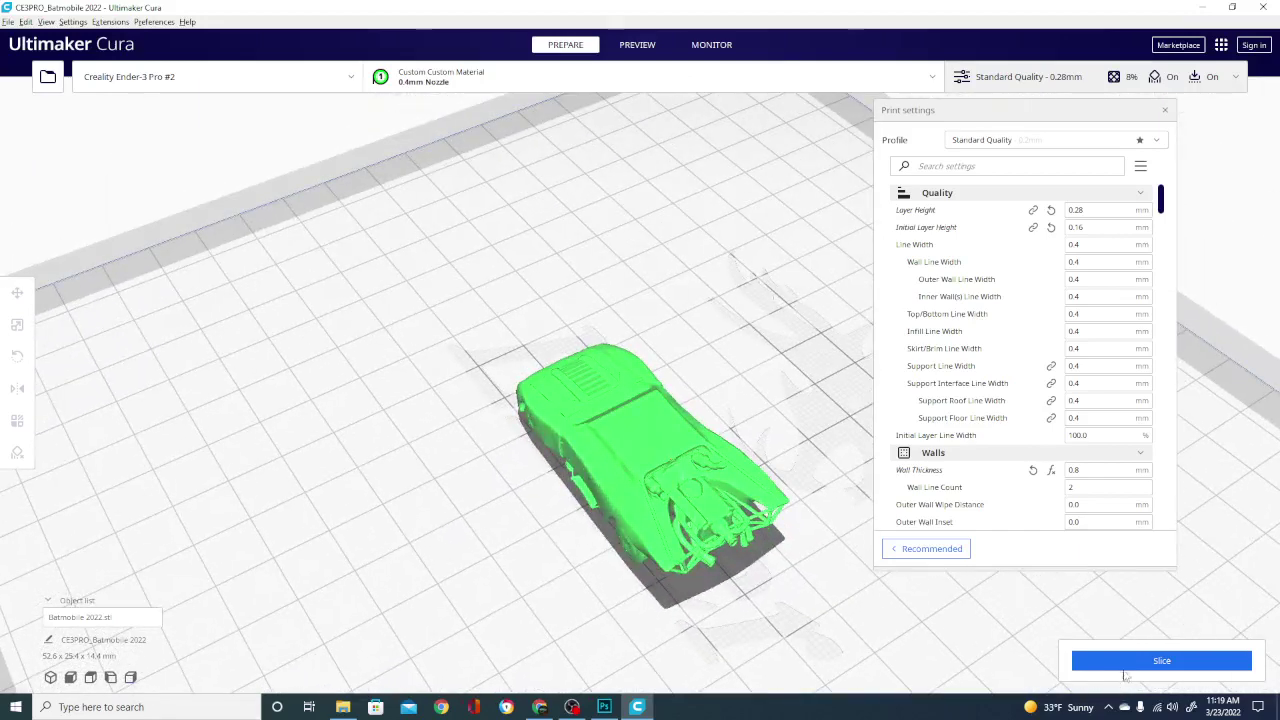
Slice the Batmobile for a 1 hour 2 minute, 7 g estimate and show the layer preview.
click(1125, 662)
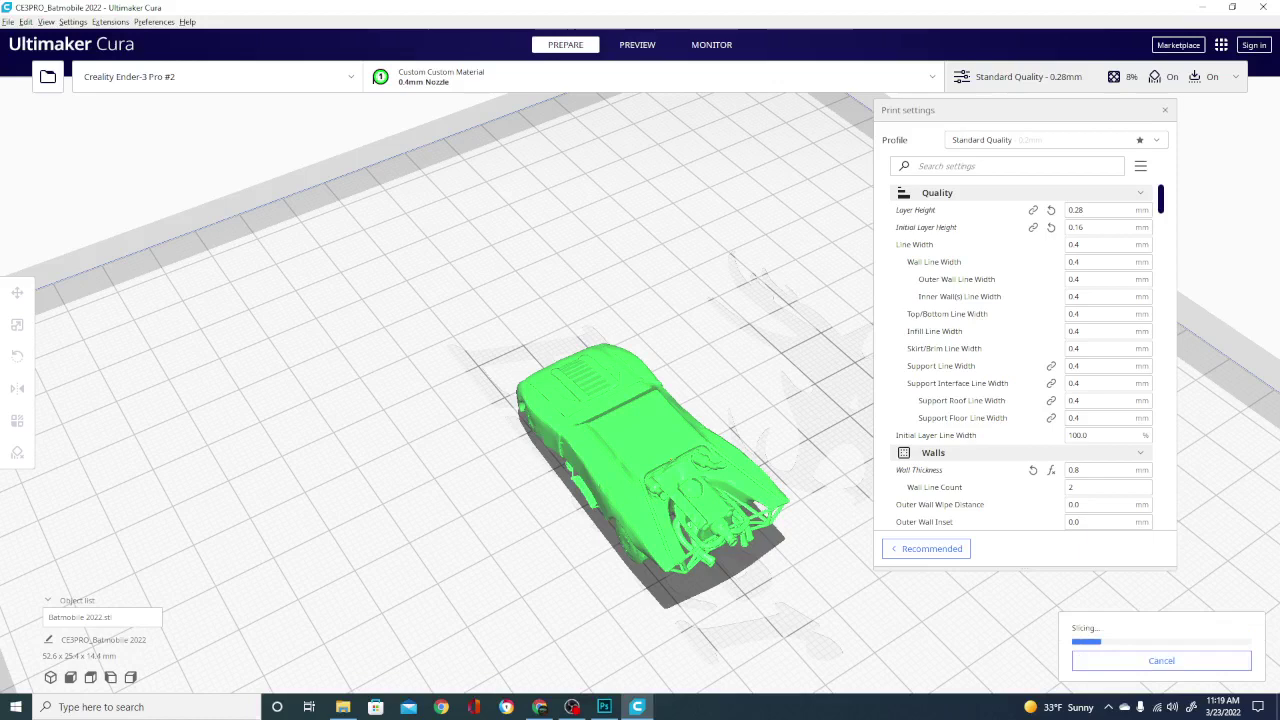
click(343, 707)
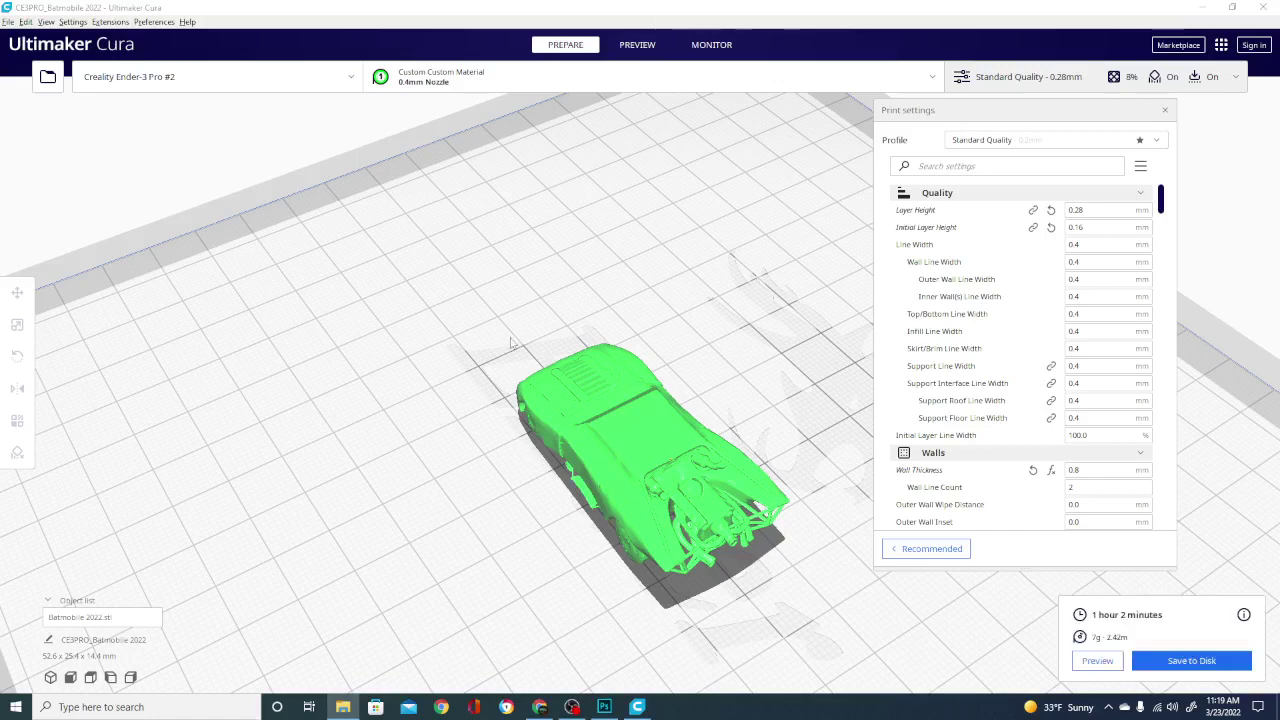
click(637, 48)
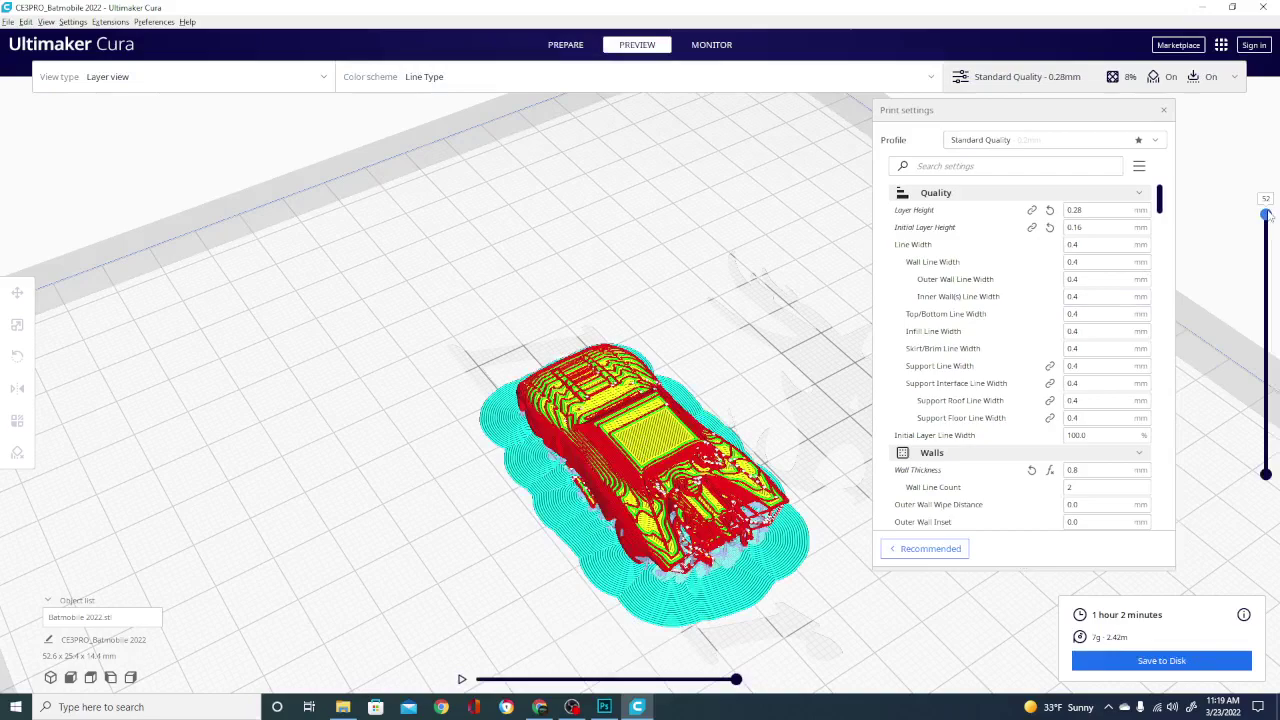
drag(1266, 216, 1266, 238)
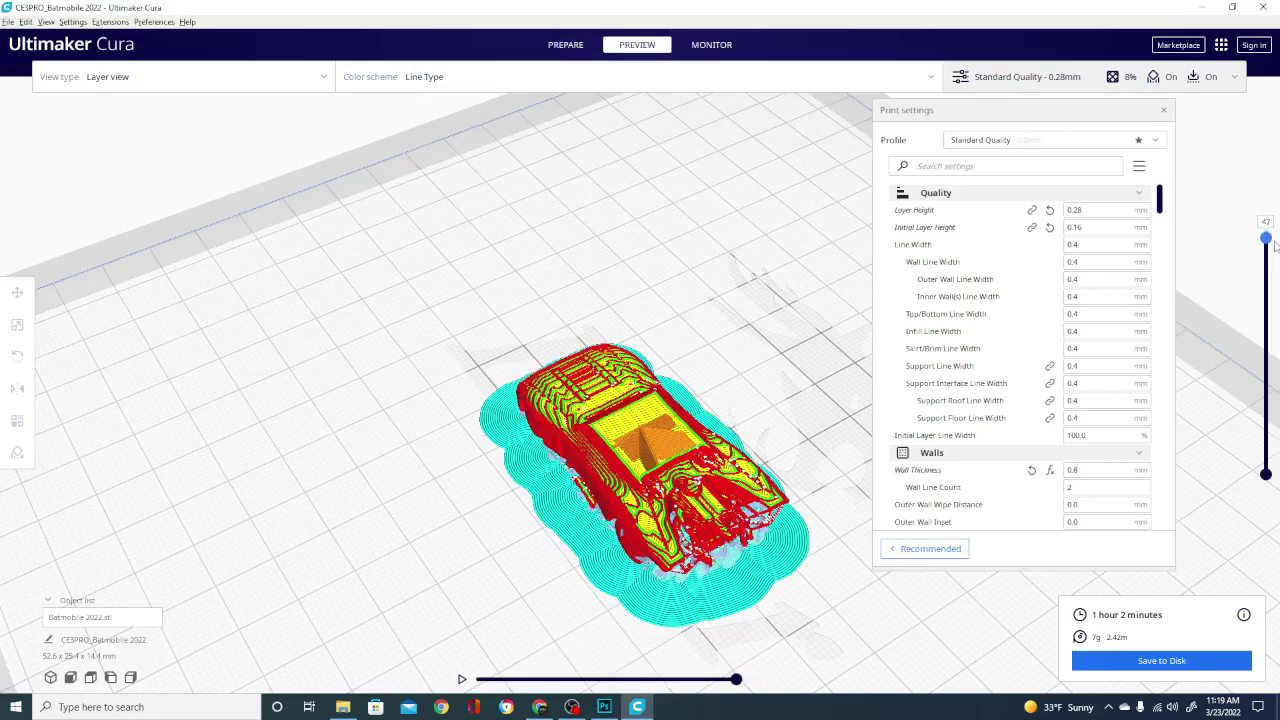
mouse_move(502, 498)
right_down()
mouse_move(624, 431)
mouse_move(886, 549)
right_up()
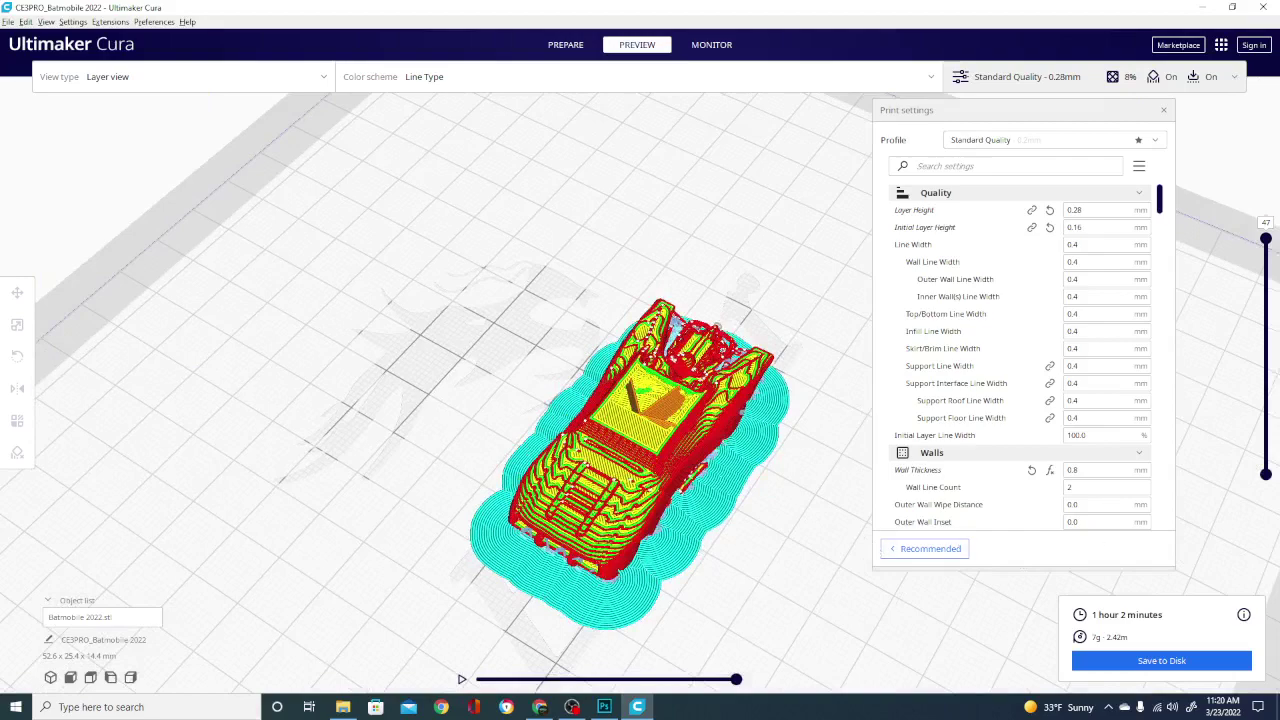
mouse_move(1266, 238)
mouse_down()
mouse_move(1272, 330)
mouse_move(1266, 292)
mouse_move(1277, 287)
mouse_up()
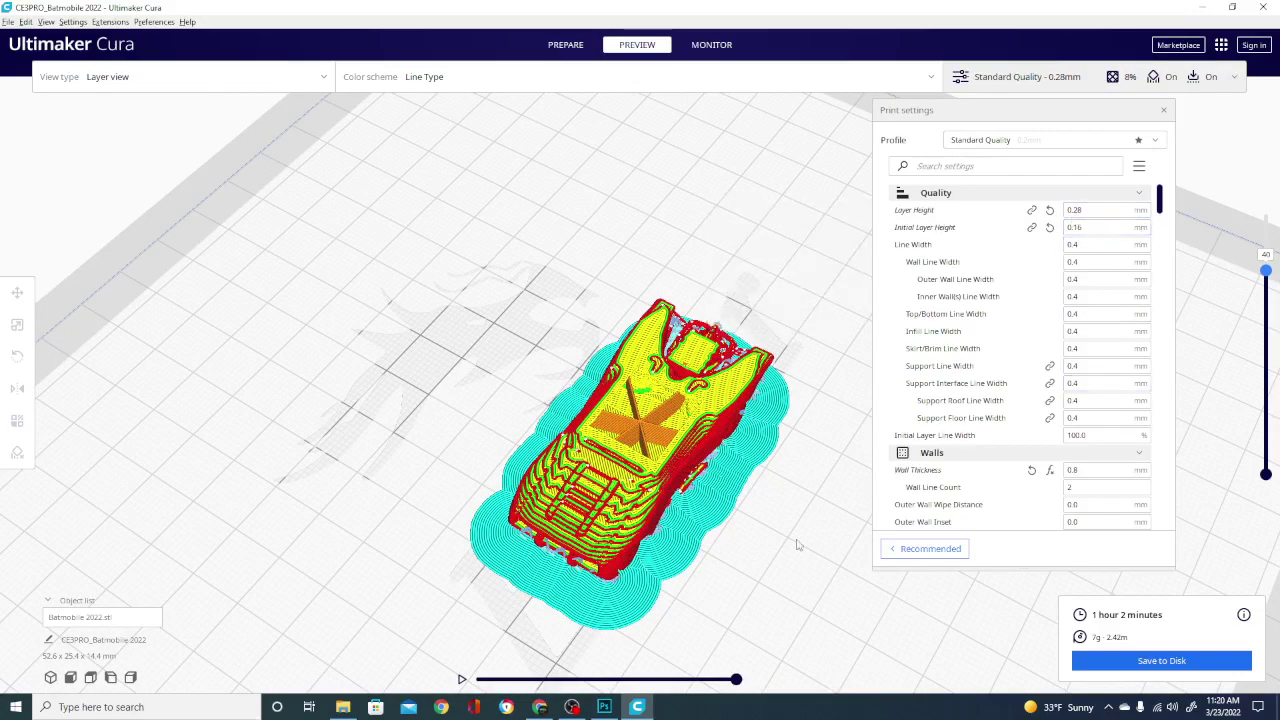
mouse_move(860, 330)
right_down()
mouse_move(722, 460)
mouse_move(1128, 475)
mouse_move(1183, 293)
right_up()
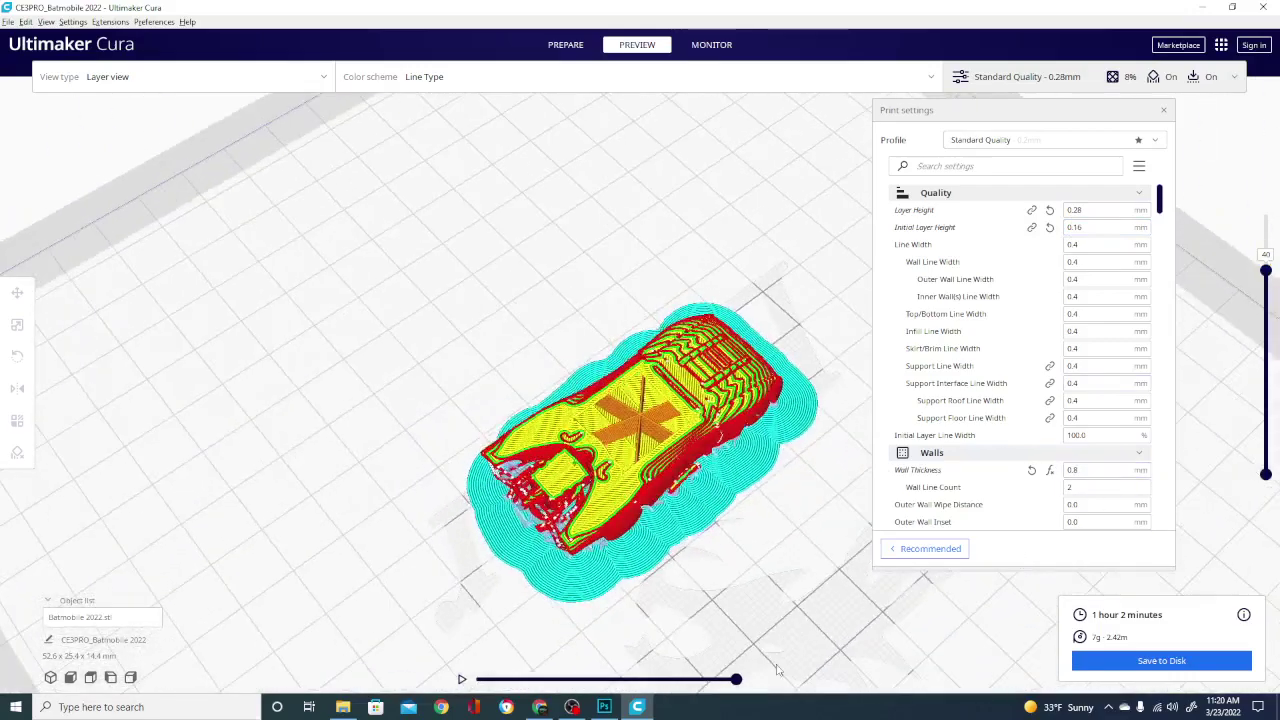
drag(1265, 270, 1265, 213)
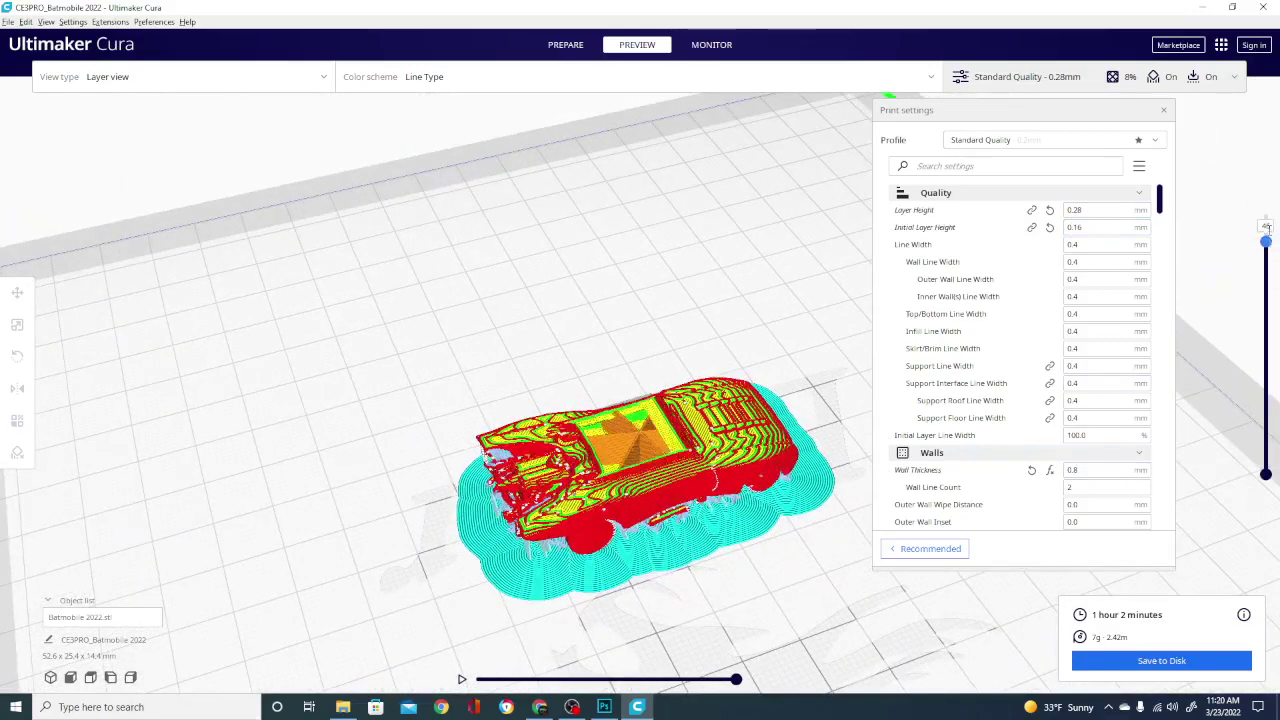
mouse_move(845, 430)
right_down()
mouse_move(485, 562)
mouse_move(662, 532)
mouse_move(642, 365)
right_up()
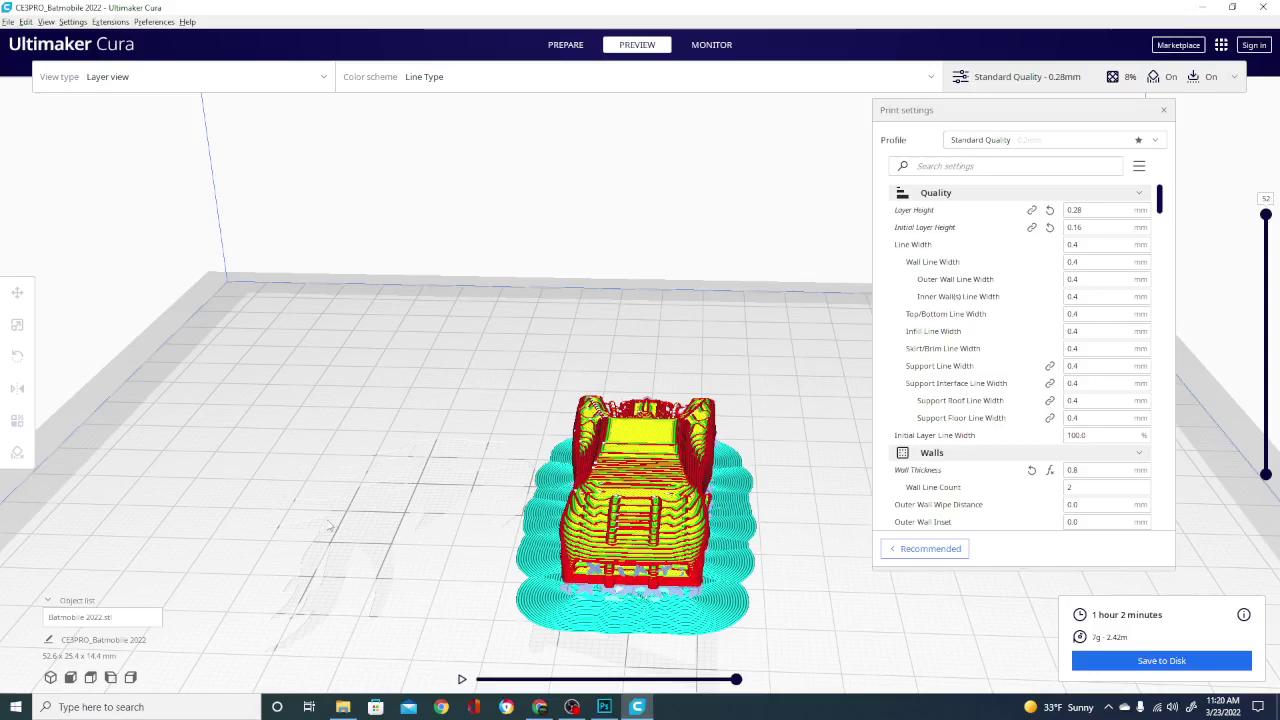
mouse_move(497, 513)
right_down()
mouse_move(694, 490)
mouse_move(572, 560)
mouse_move(440, 500)
right_up()
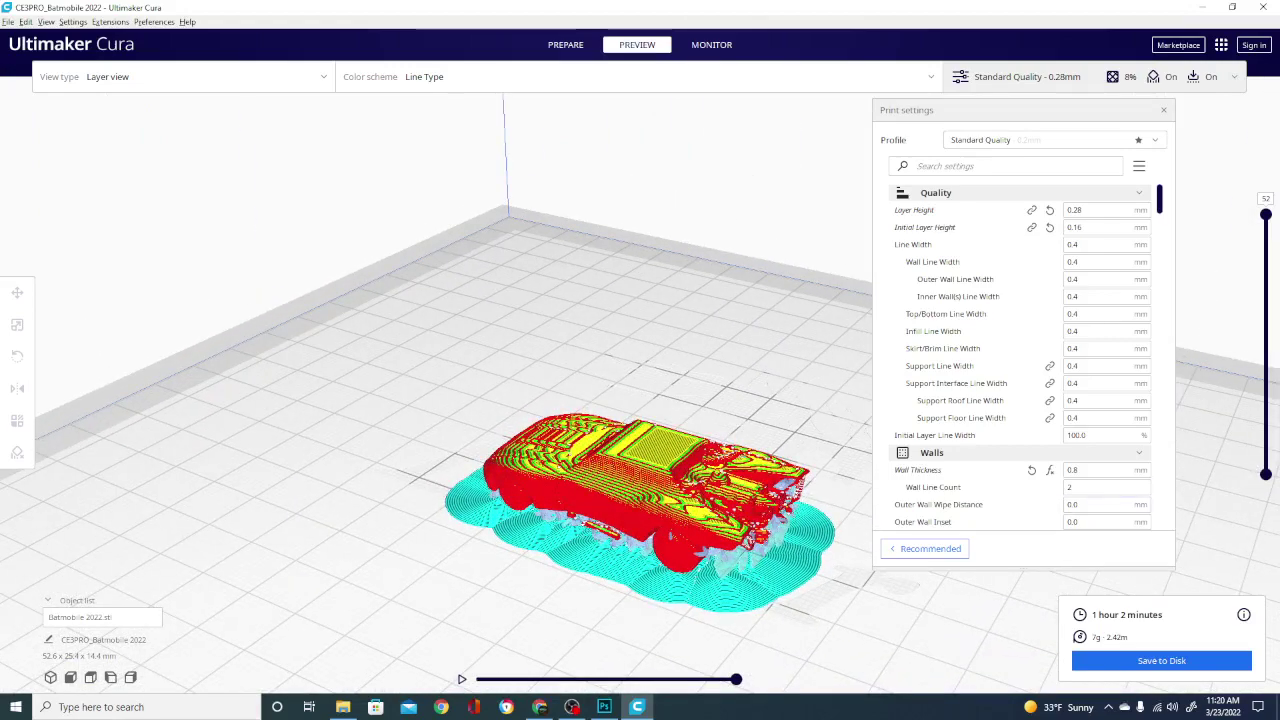
Bring up the batmobile refs folder of 31 reference photos and reposition it over Cura.
click(343, 707)
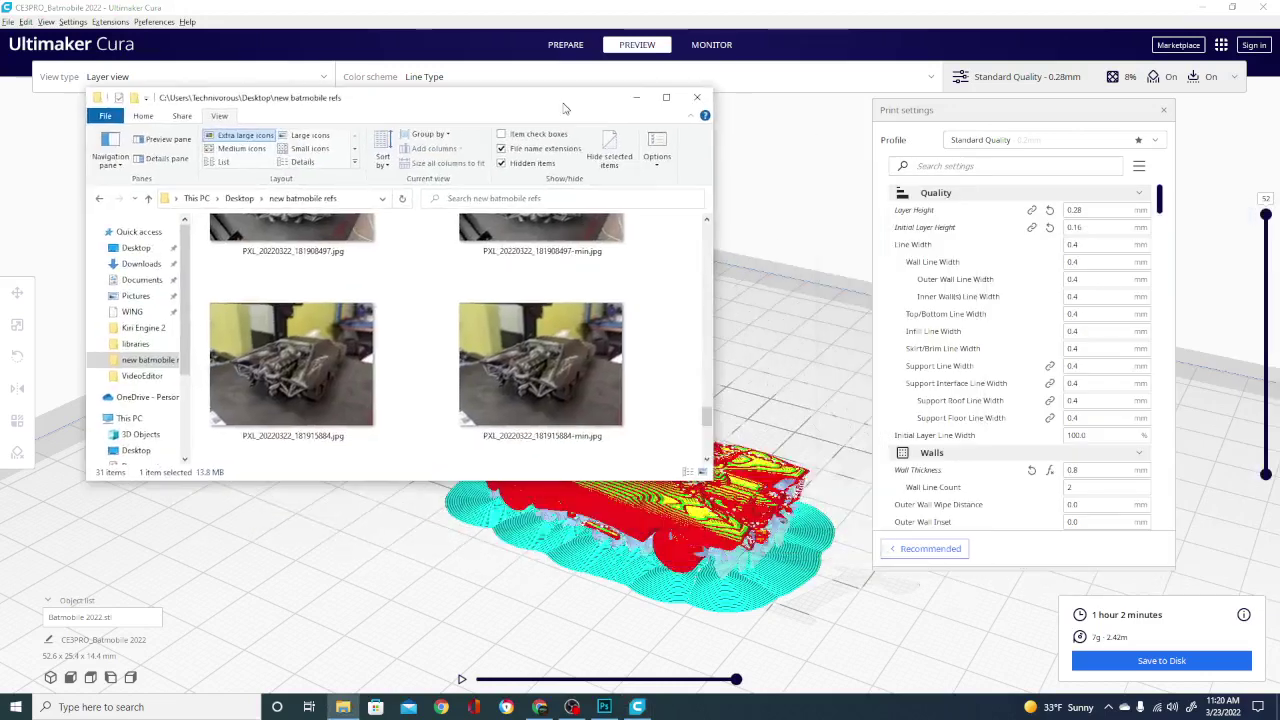
drag(558, 99, 740, 141)
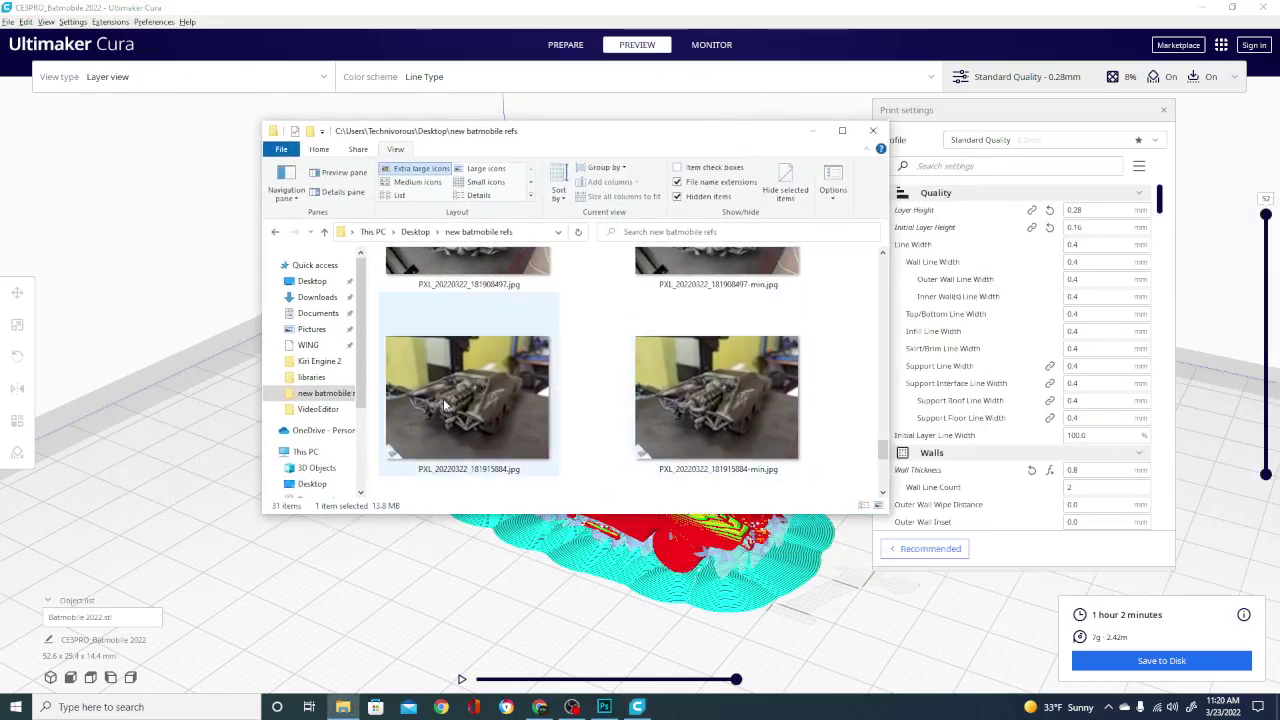
mouse_move(882, 452)
mouse_down()
mouse_move(884, 420)
mouse_move(895, 450)
mouse_move(884, 465)
mouse_up()
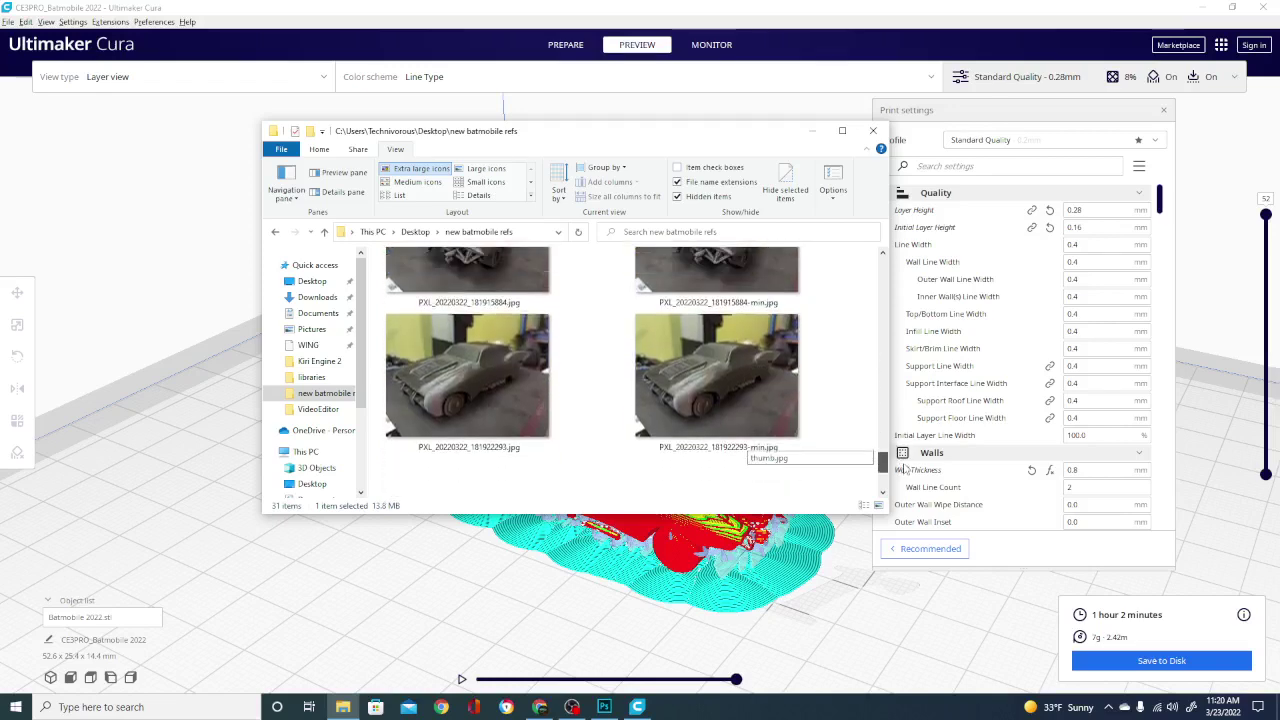
Minimize the batmobile refs File Explorer window.
click(813, 130)
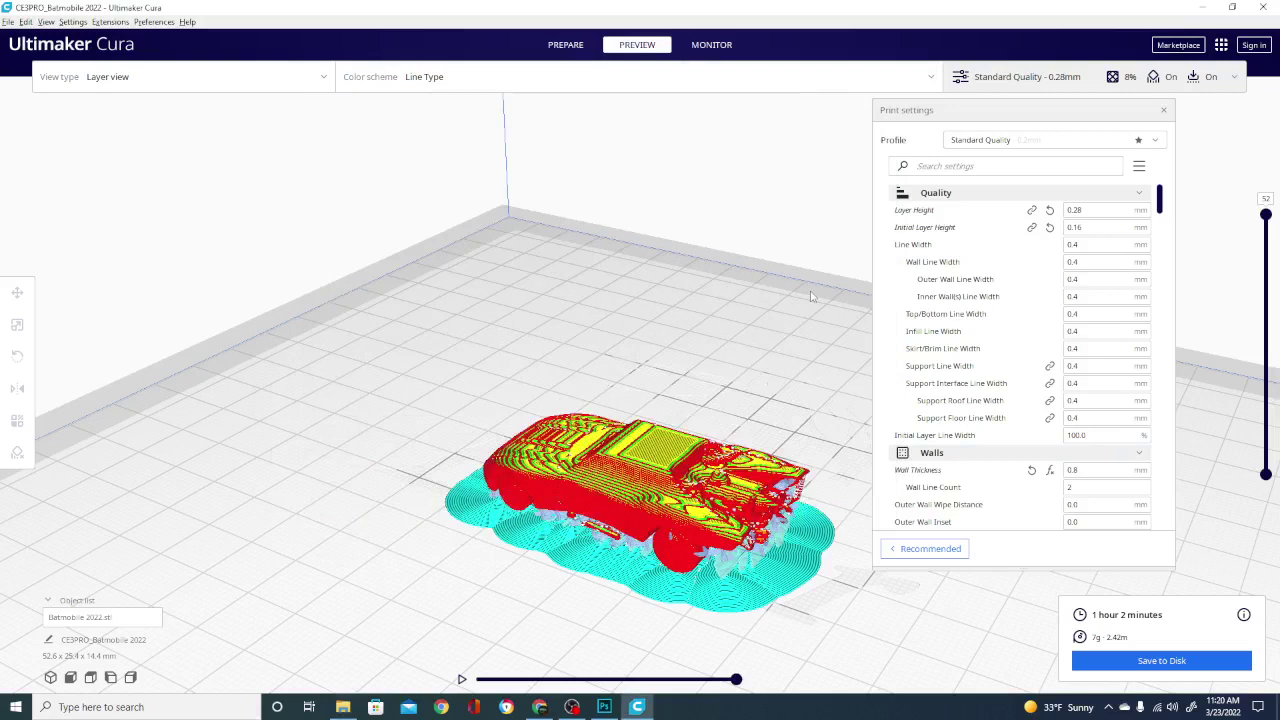